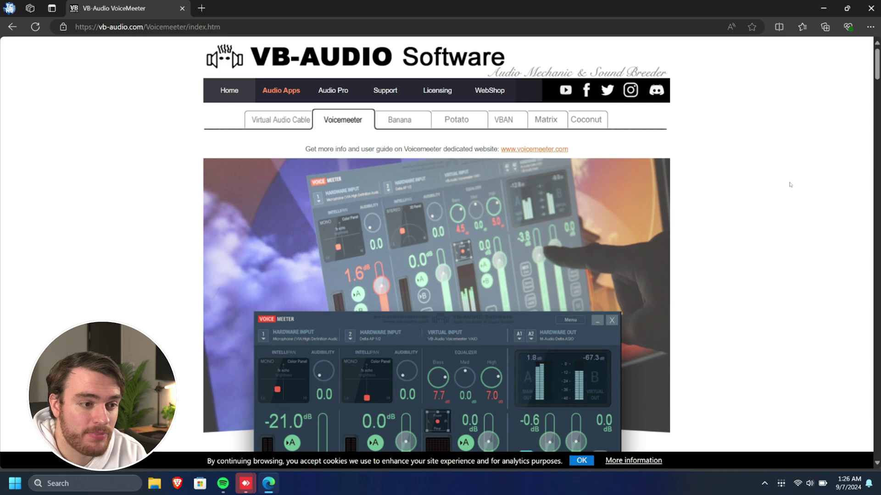
Step: Scroll the VB-Audio site and look over the Voicemeeter Banana page
scroll(766, 171, down, 1)
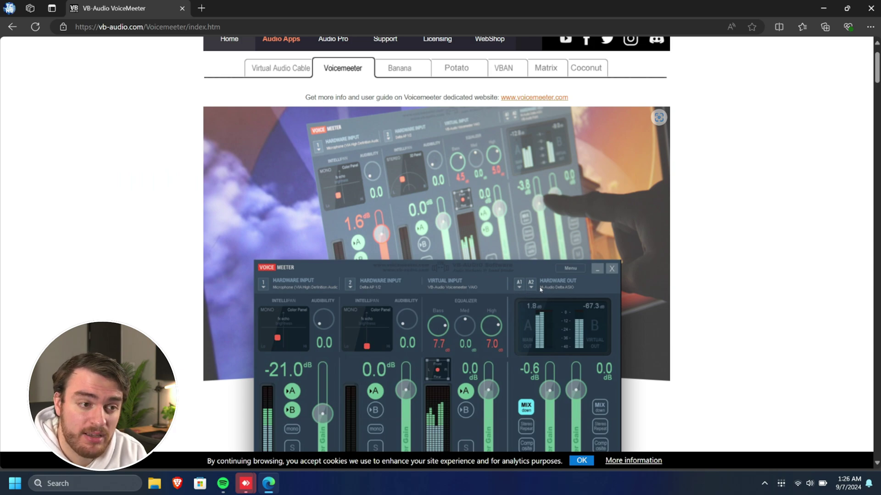
click(400, 68)
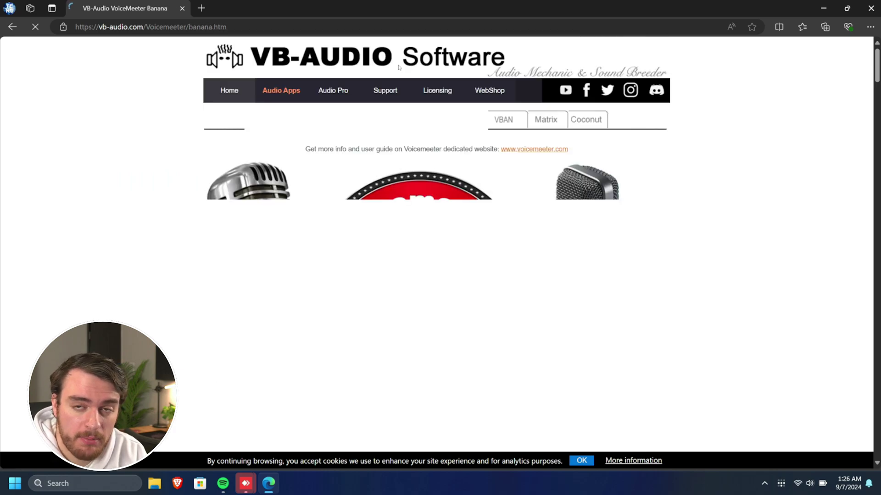
scroll(399, 67, down, 2)
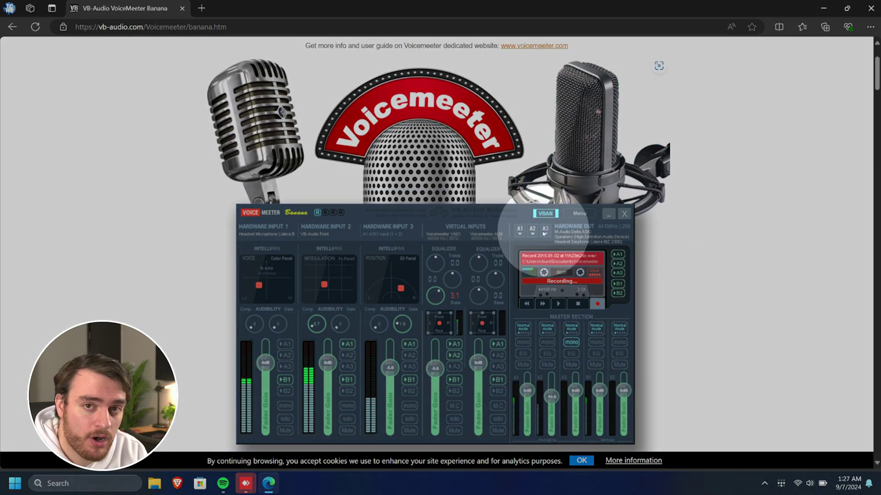
scroll(544, 234, up, 2)
Step: Open the Voicemeeter Potato page, briefly visit voicemeeter.com, then return to it
click(454, 121)
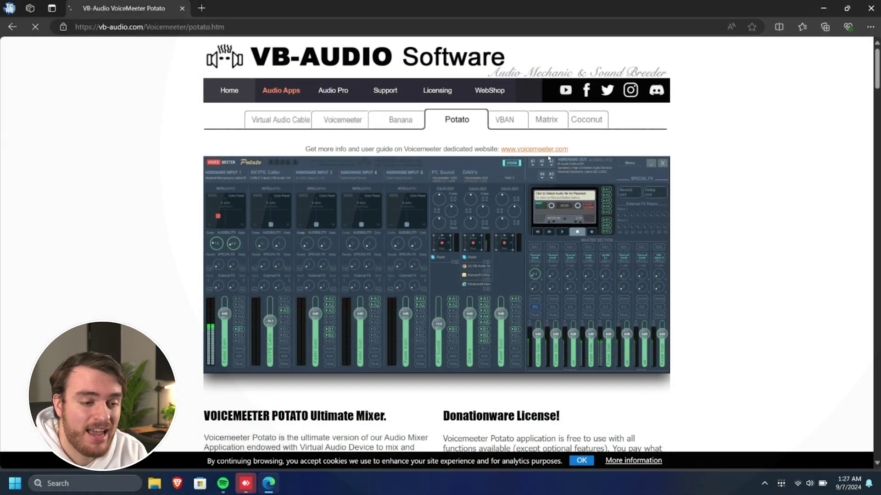
click(554, 161)
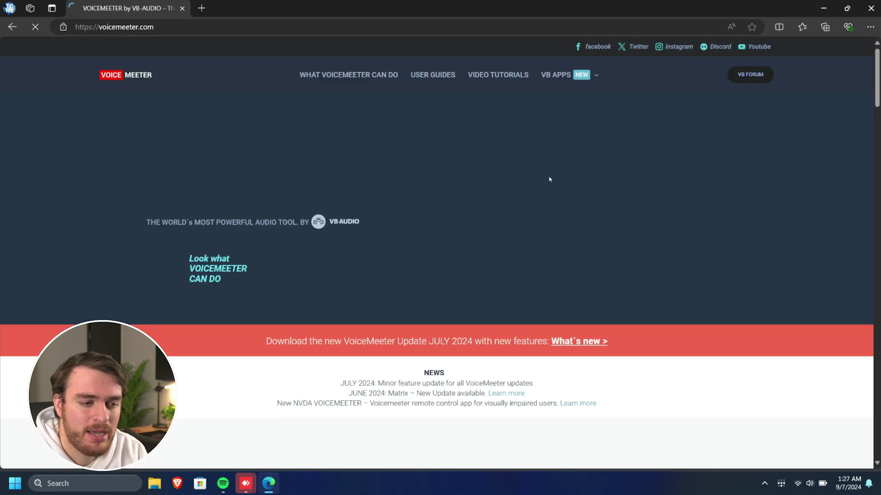
key(alt+Left)
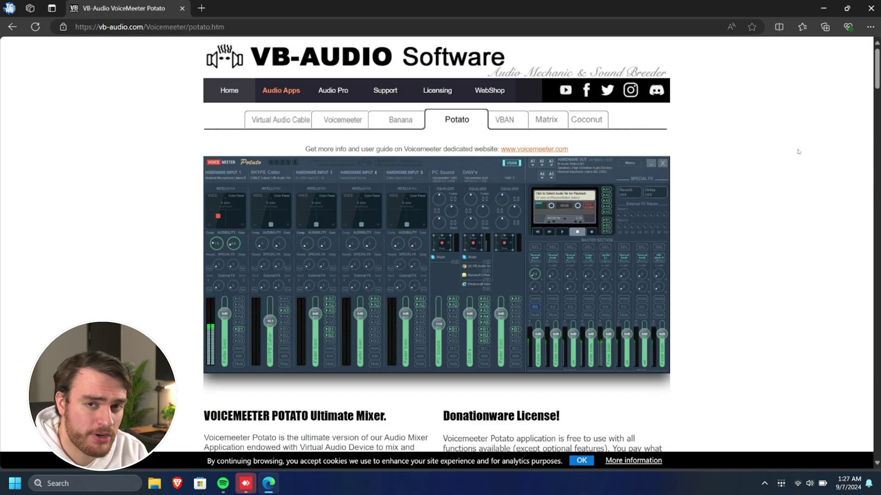
Step: Download Voicemeeter8Setup_v3113.zip, then close the zip's Explorer window and Edge
scroll(789, 128, down, 5)
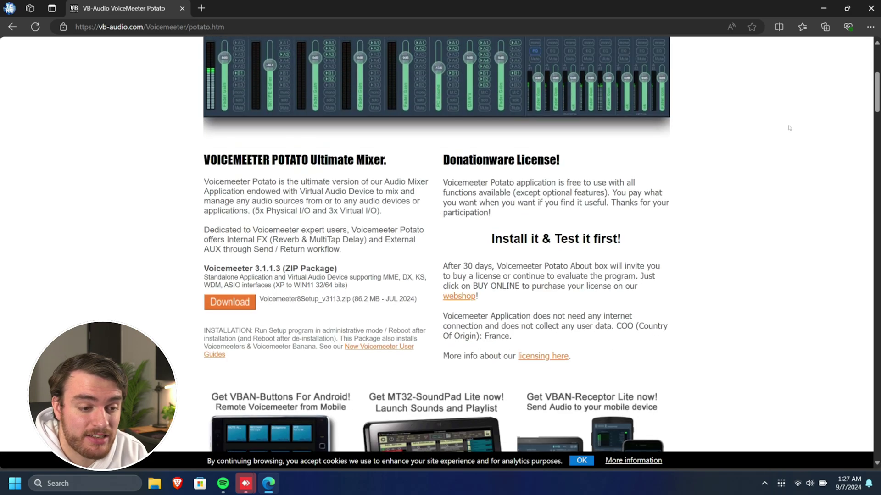
click(229, 300)
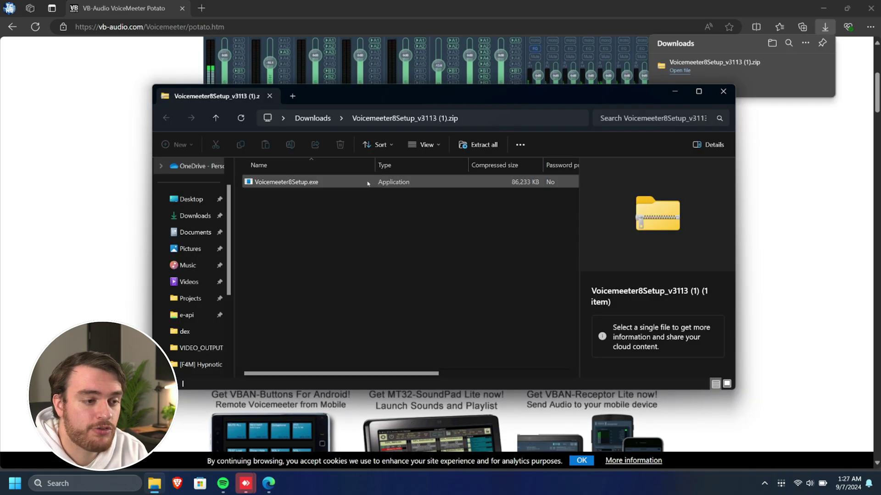
click(447, 236)
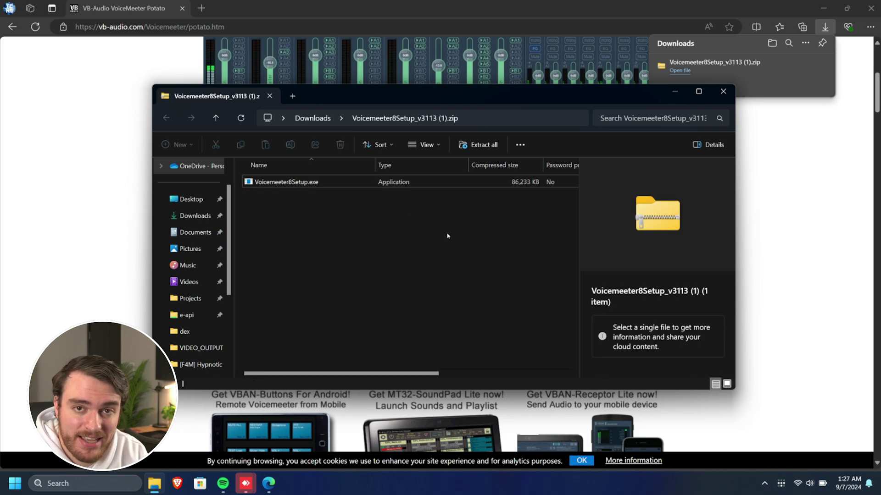
click(724, 91)
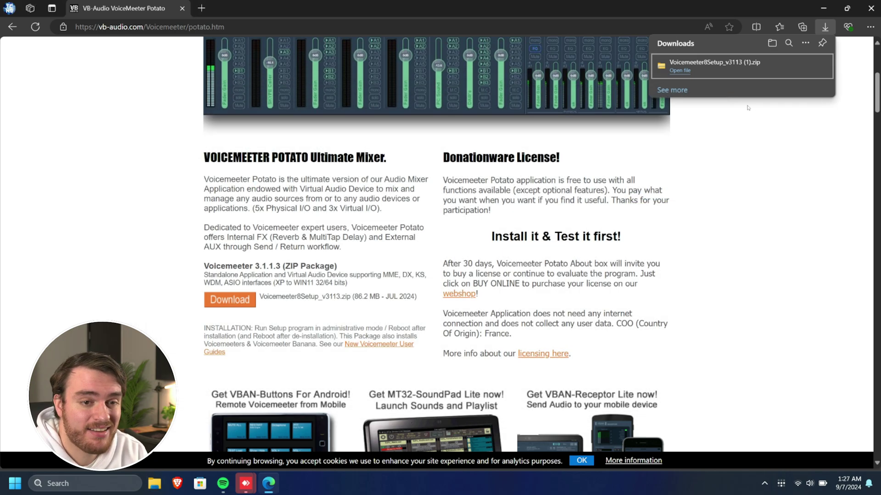
click(866, 9)
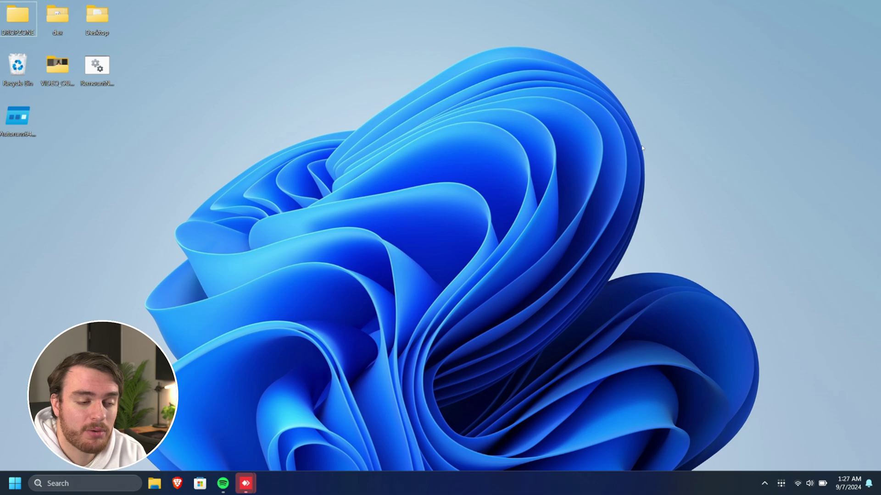
Step: Locate Voicemeeter Potato x64 under Recently added in the Start menu
key(super)
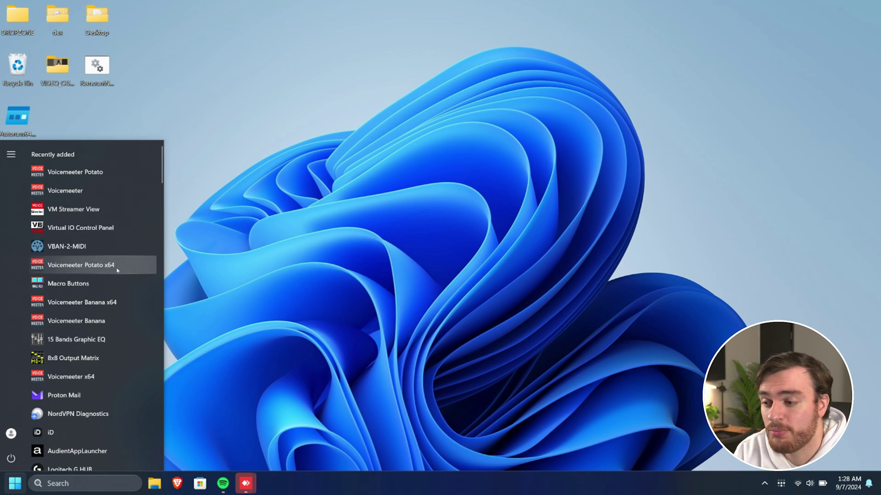
click(129, 303)
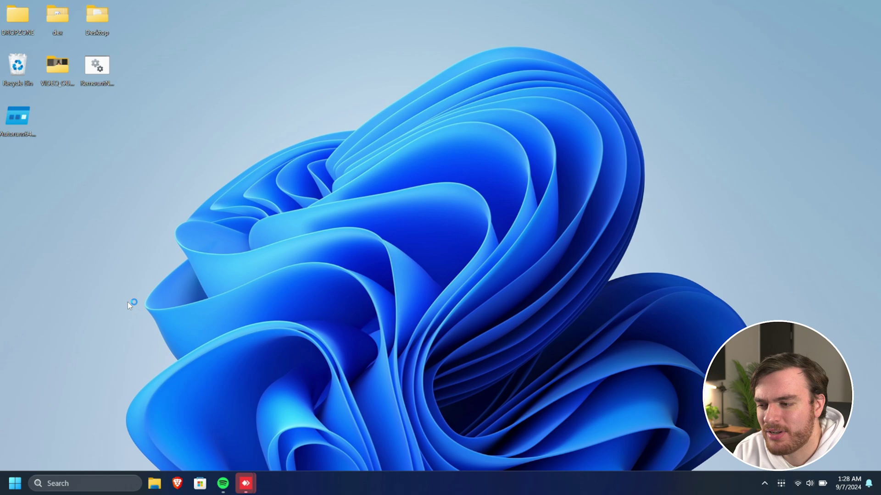
key(super)
Step: Launch Voicemeeter Potato x64 and shift Stereo Input 2's Intellipan point to the left
click(124, 269)
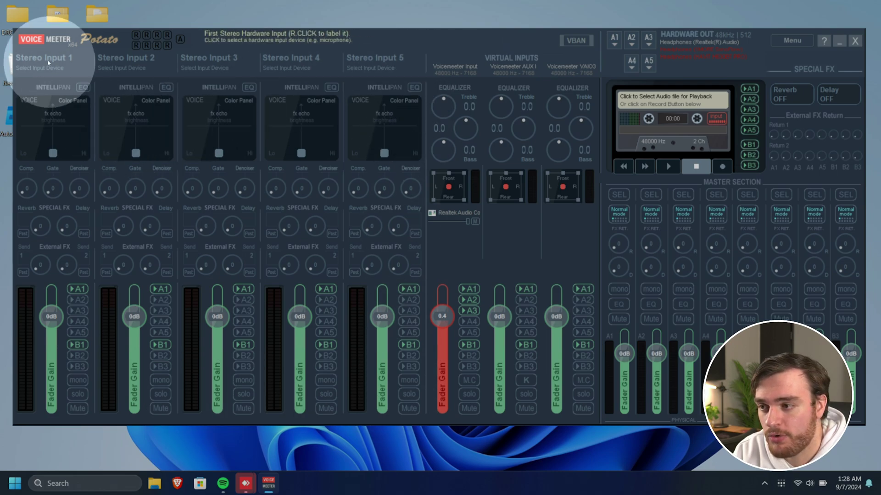
click(117, 147)
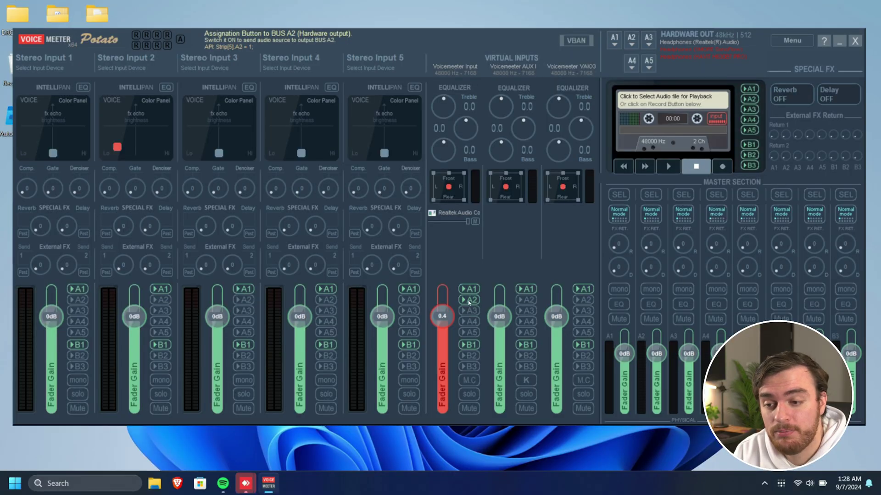
Step: In Sound settings, choose Voicemeeter Input instead of Headphones as the output device
right_click(812, 484)
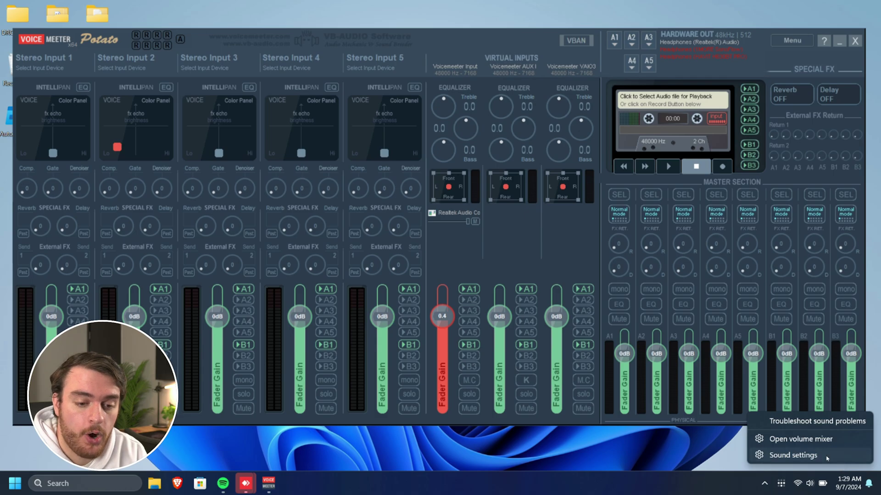
click(793, 455)
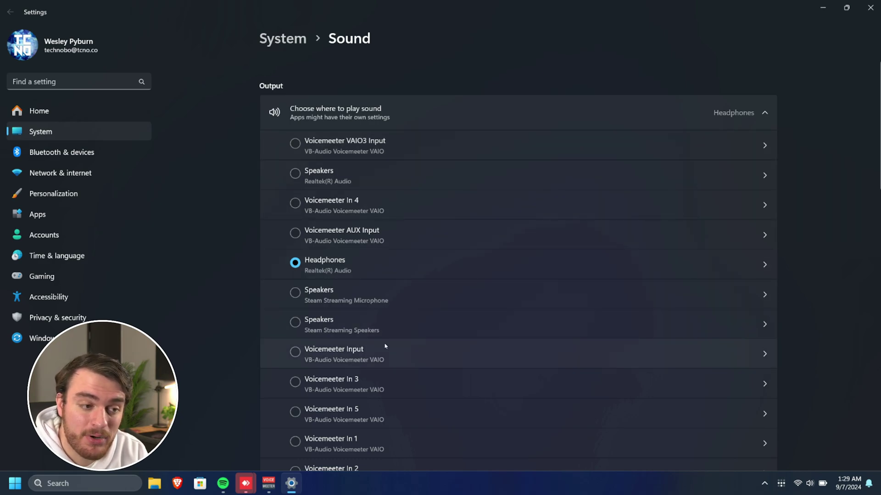
click(442, 236)
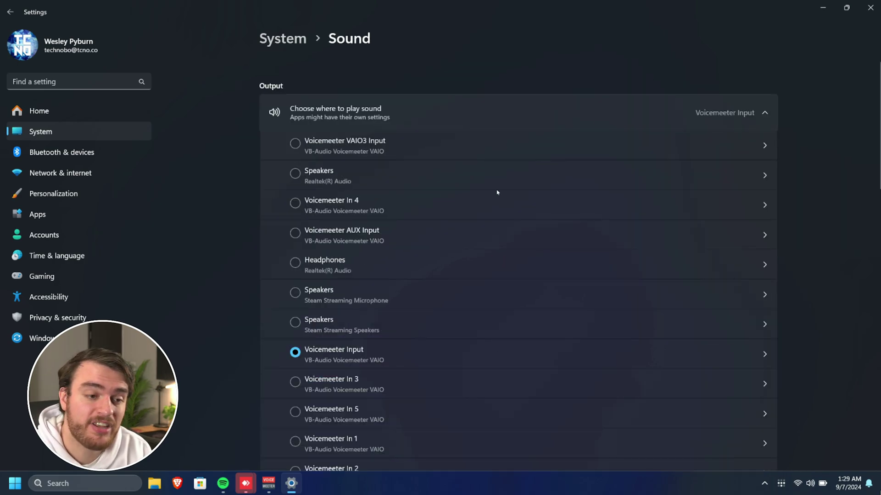
scroll(356, 321, down, 1)
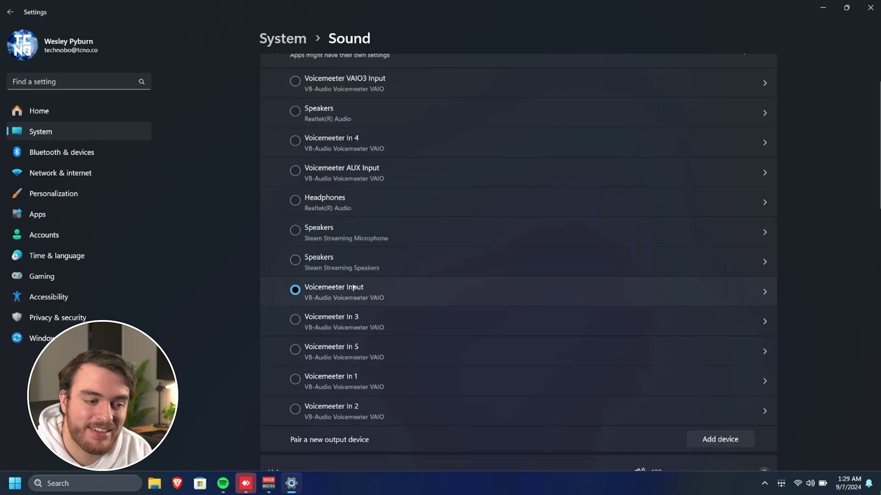
Step: Open the classic Sound control panel and review its playback devices, including VAIO3 Input properties
click(612, 354)
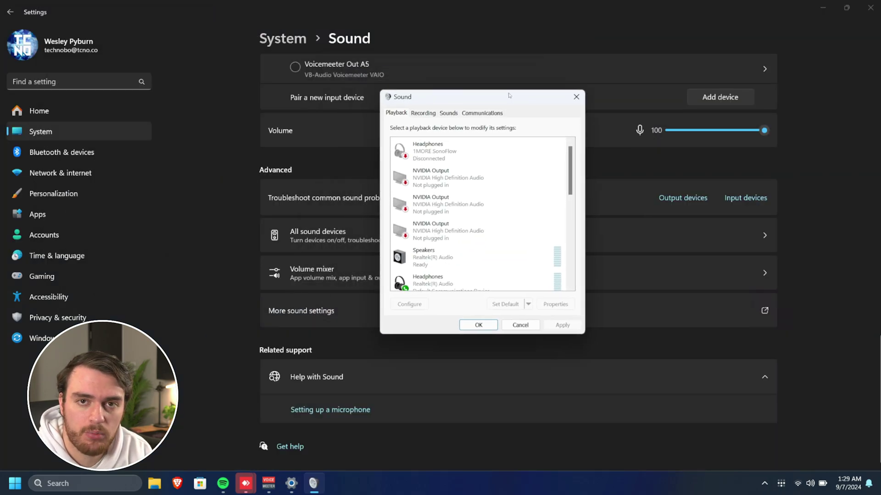
click(466, 229)
scroll(472, 234, down, 5)
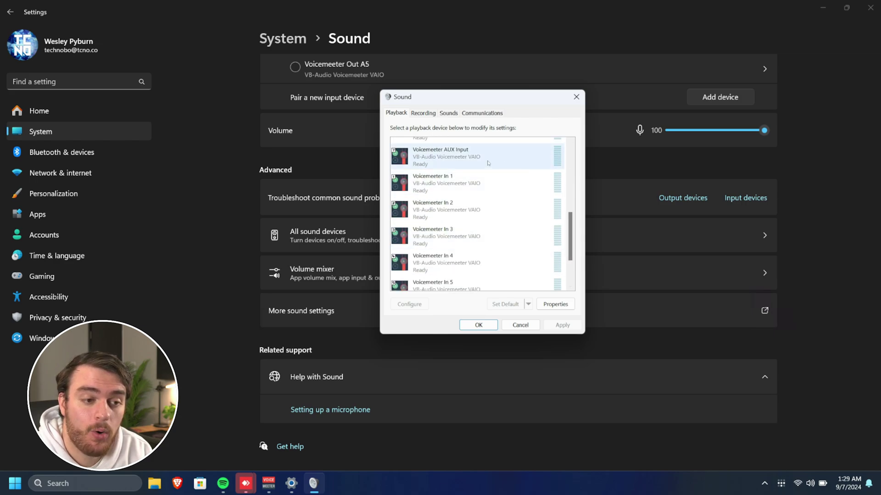
scroll(474, 255, down, 2)
click(474, 255)
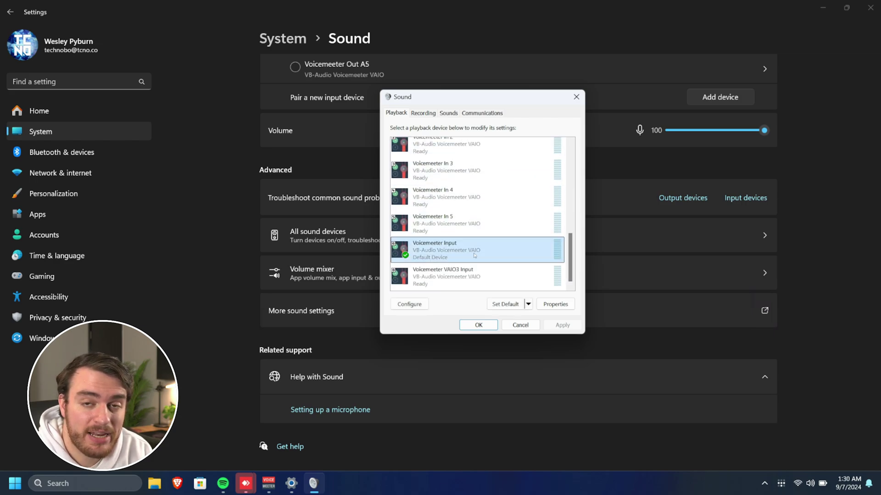
double_click(491, 276)
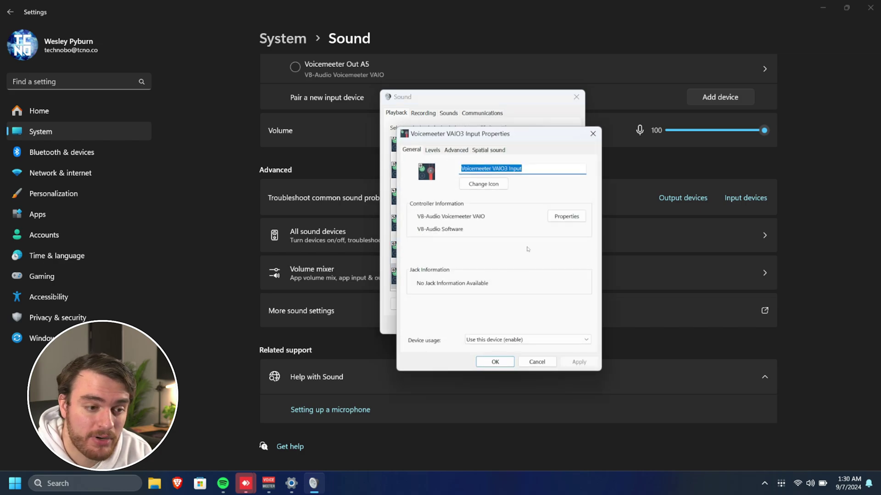
key(Escape)
Step: Make Voicemeeter Input the default playback device and close the Sound dialog with OK
right_click(453, 247)
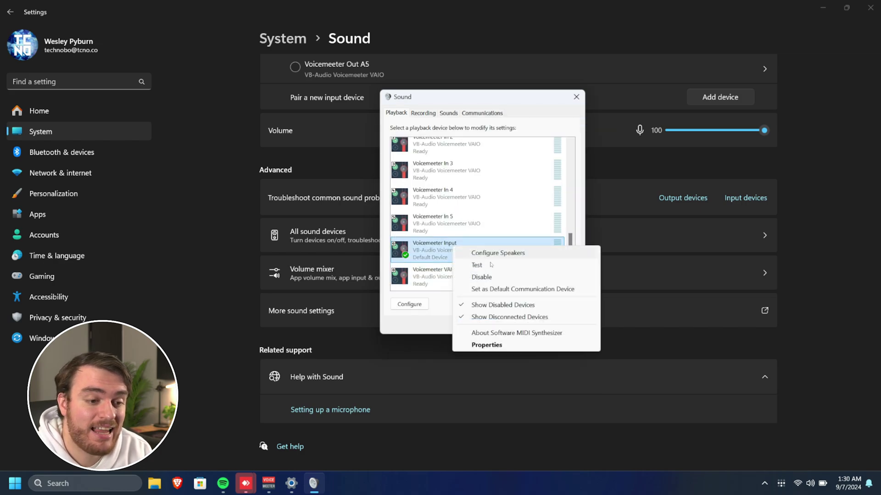
click(500, 290)
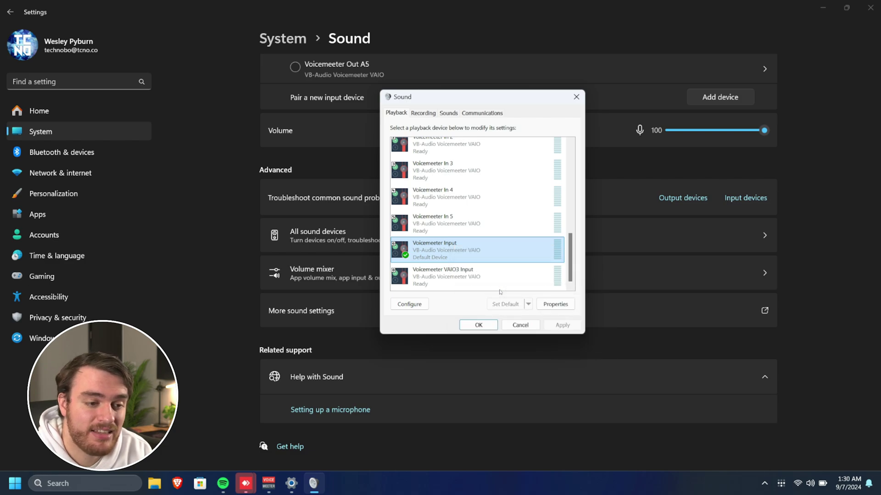
click(479, 326)
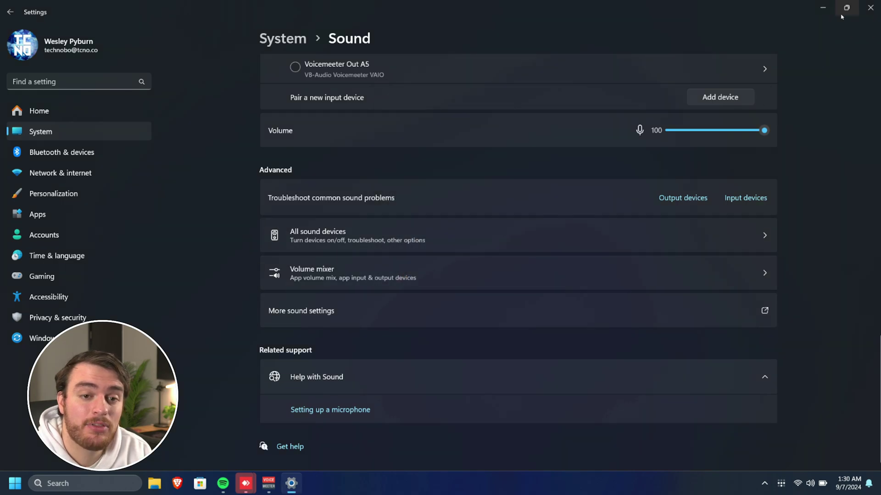
Step: Close Settings and move Spotify aside to bring the Voicemeeter Potato mixer forward
click(867, 9)
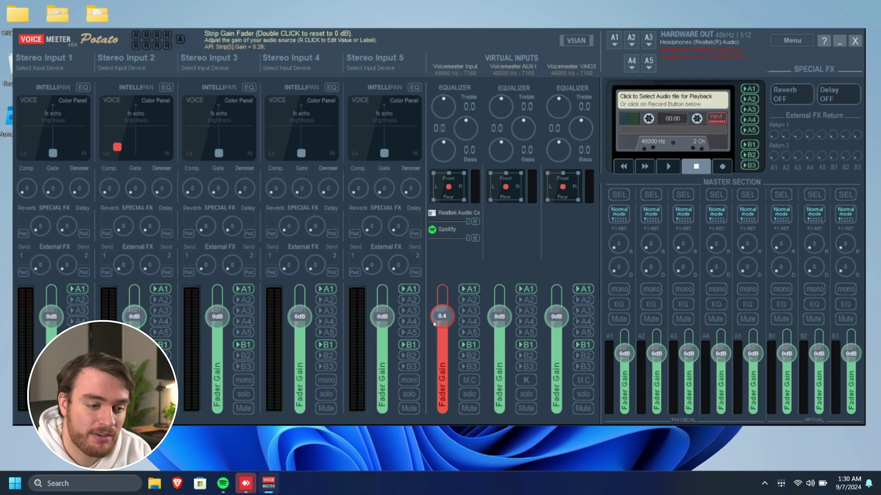
key(alt+Tab)
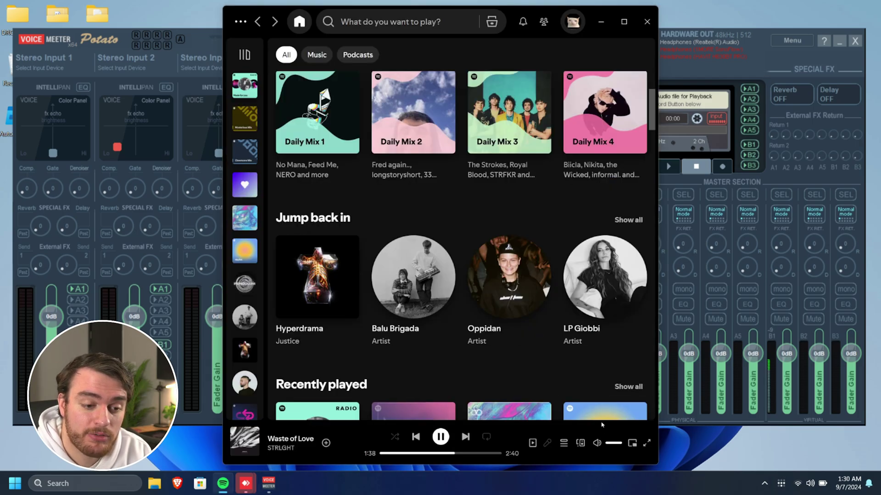
click(601, 22)
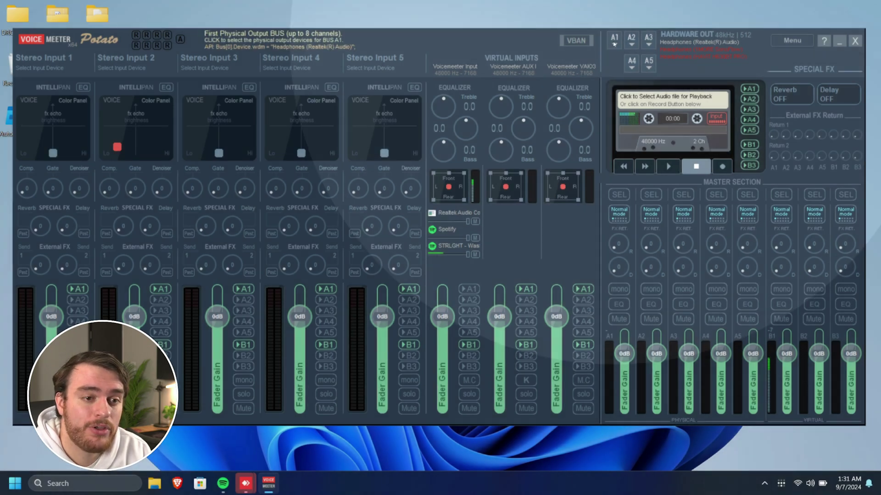
click(614, 41)
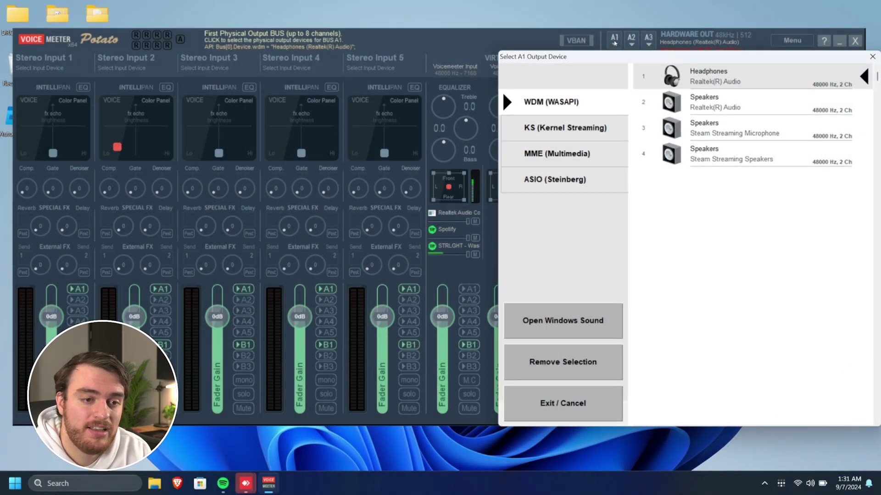
drag(630, 56, 589, 39)
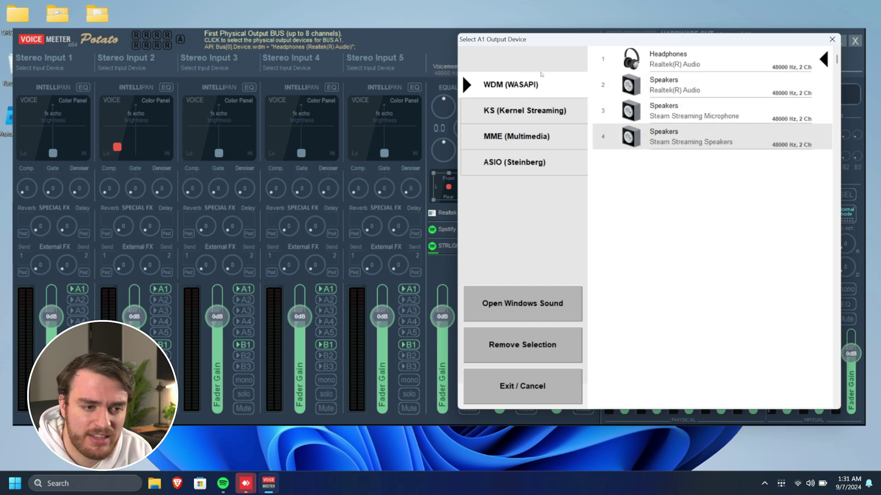
click(697, 62)
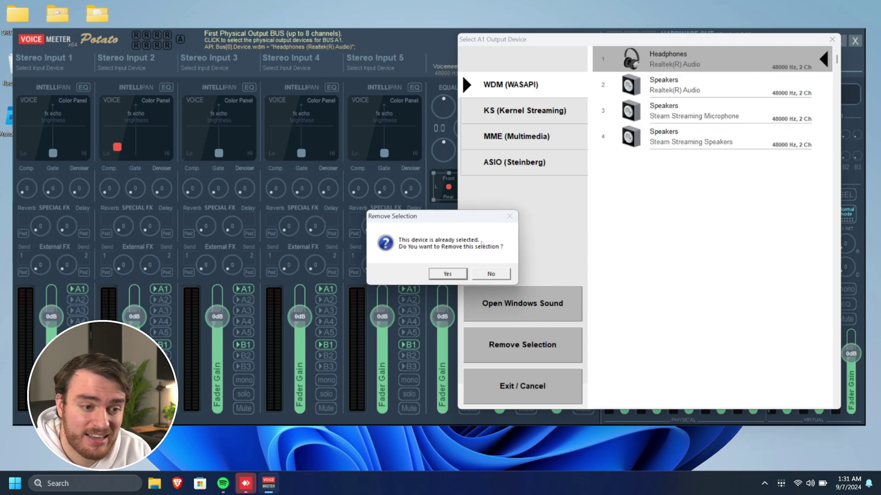
click(509, 217)
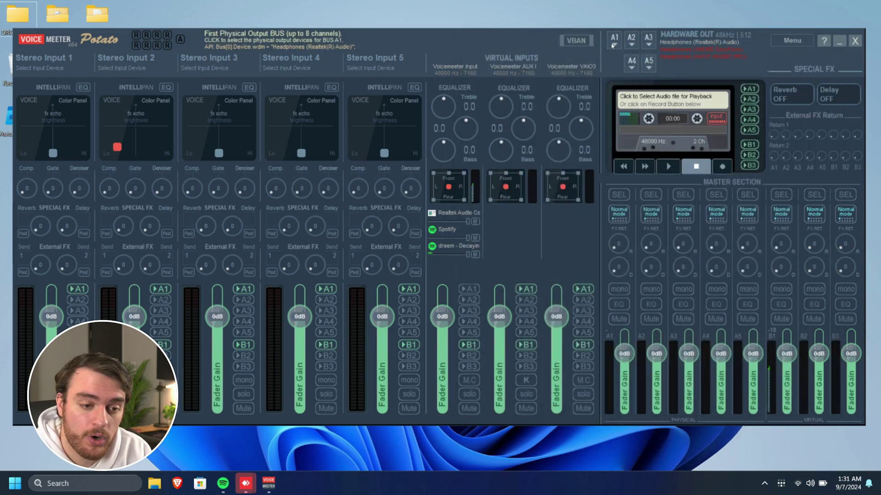
click(471, 293)
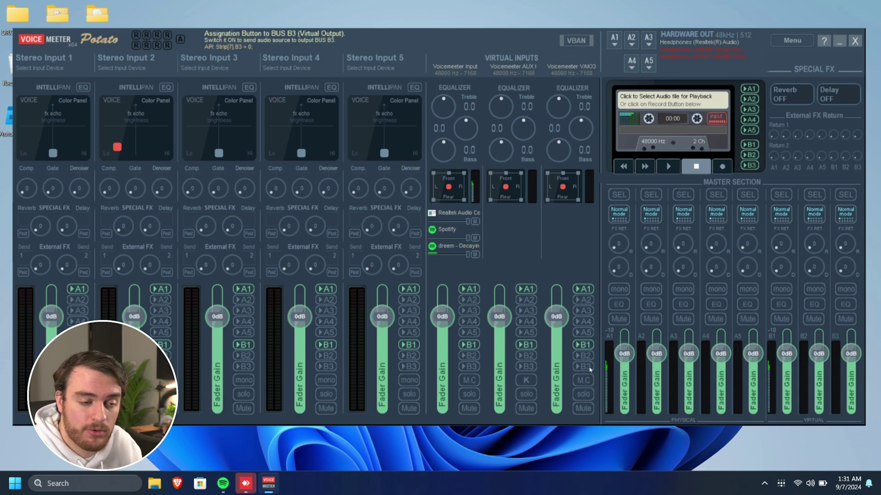
click(469, 289)
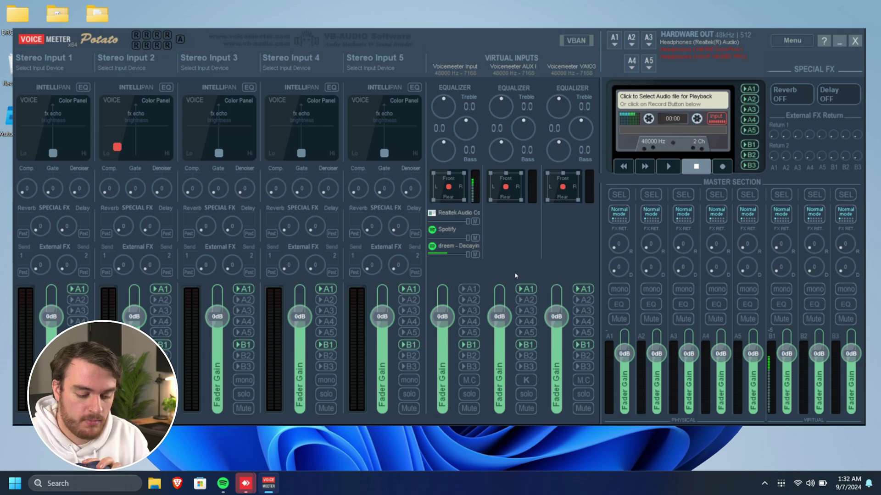
Step: Assign WDM Headphones (1MORE SonoFlow) as the A2 hardware output
click(798, 484)
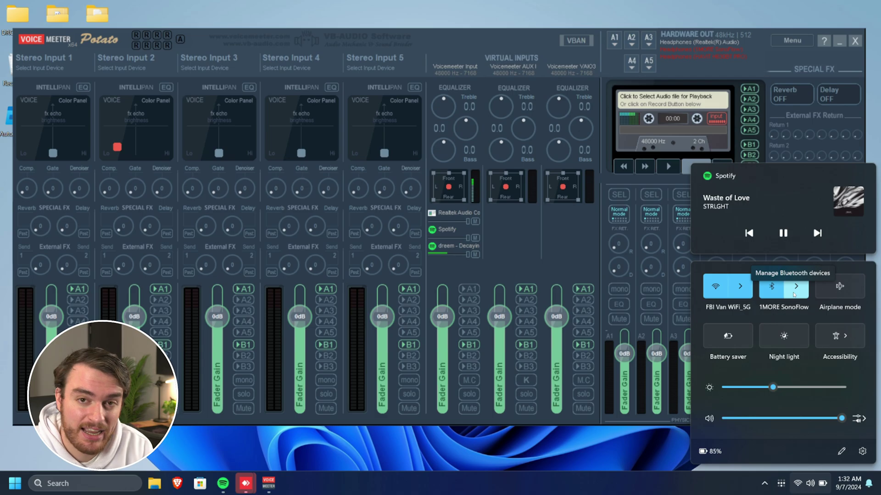
click(679, 137)
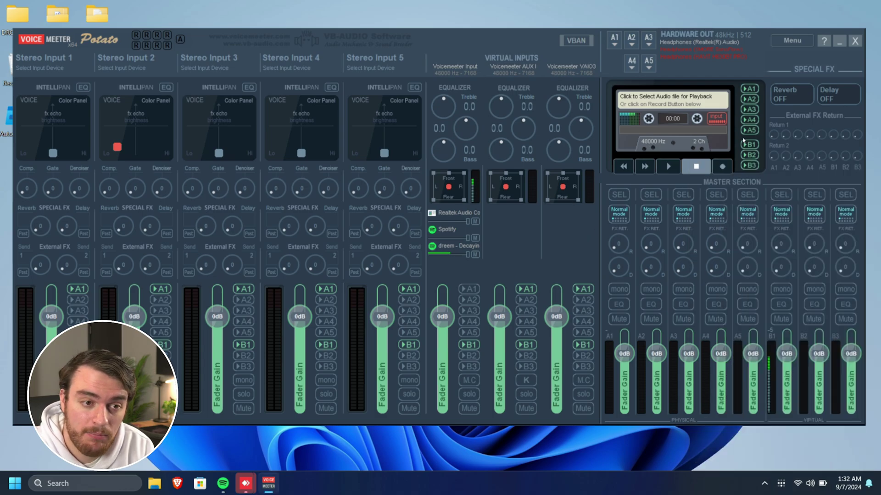
click(630, 44)
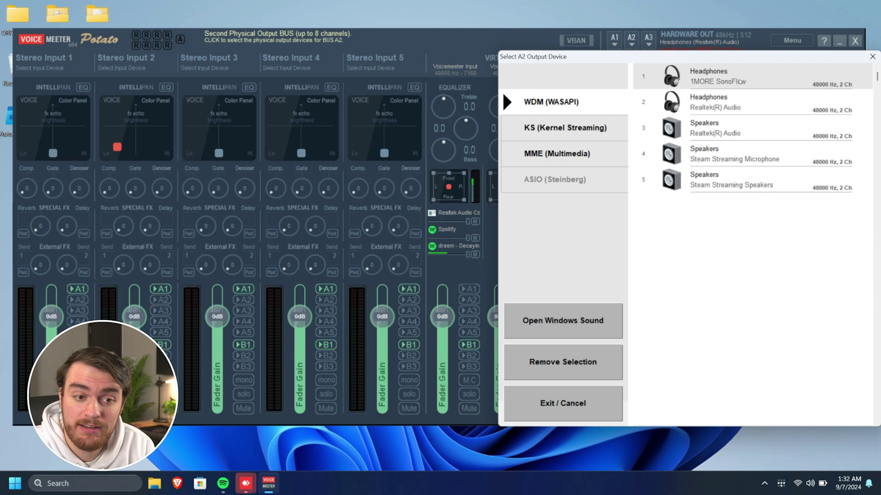
click(757, 84)
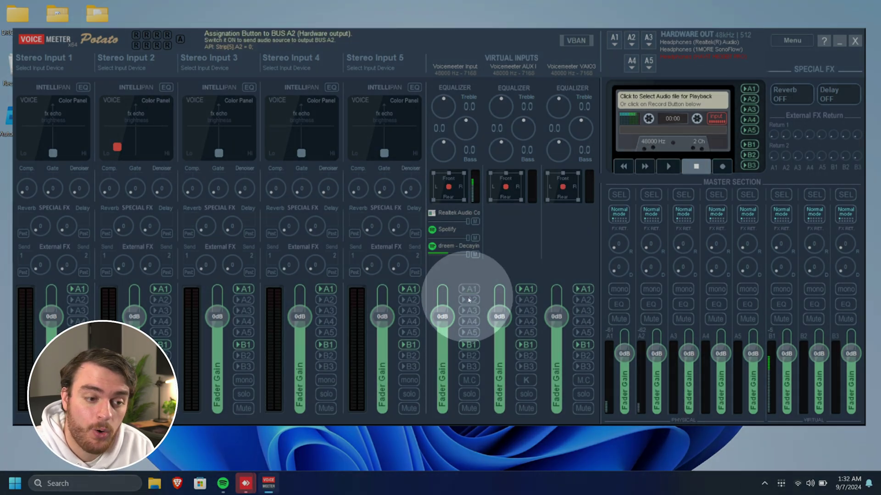
Step: Turn on A1 and A2 sends on the Voicemeeter Input strip with fader at -19.4 dB
click(468, 289)
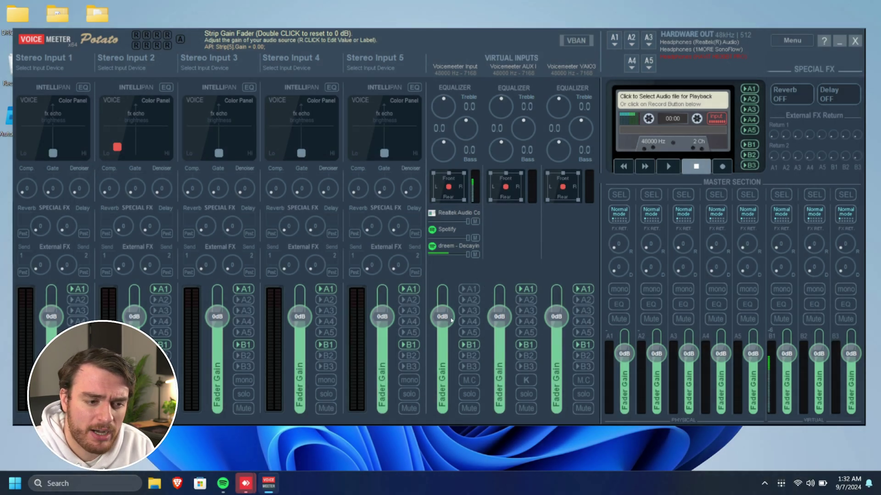
drag(441, 317, 441, 382)
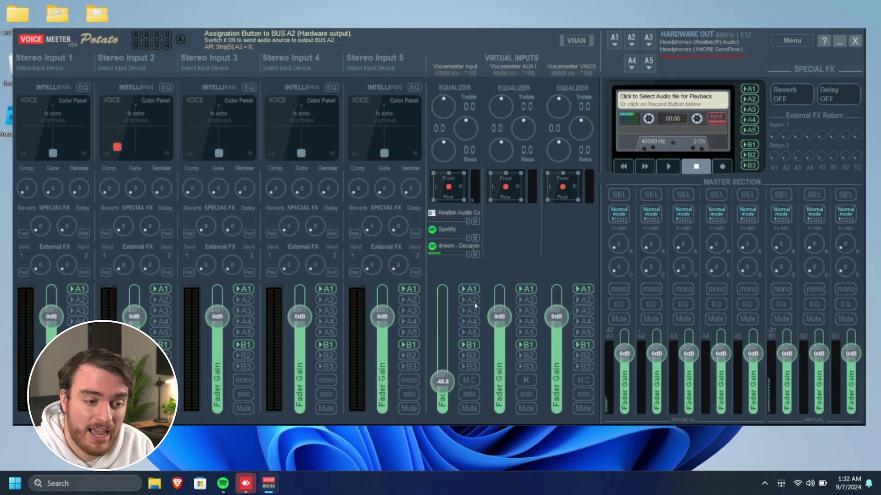
click(475, 302)
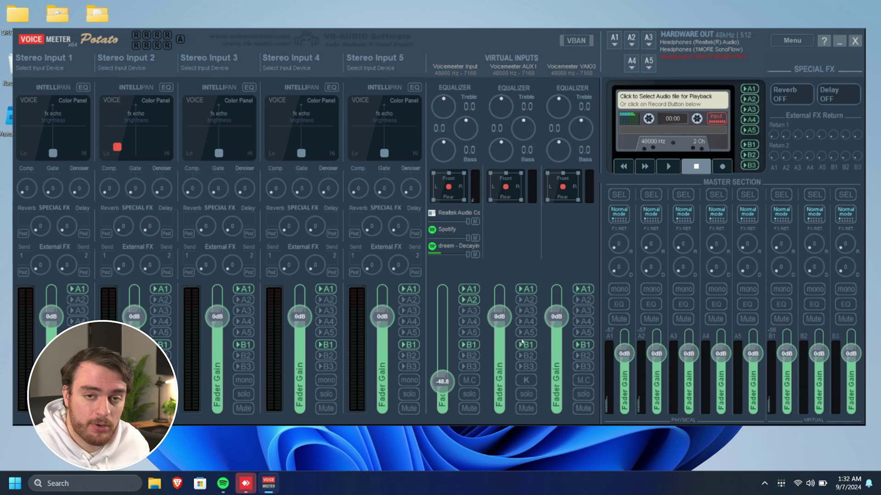
drag(442, 382, 447, 344)
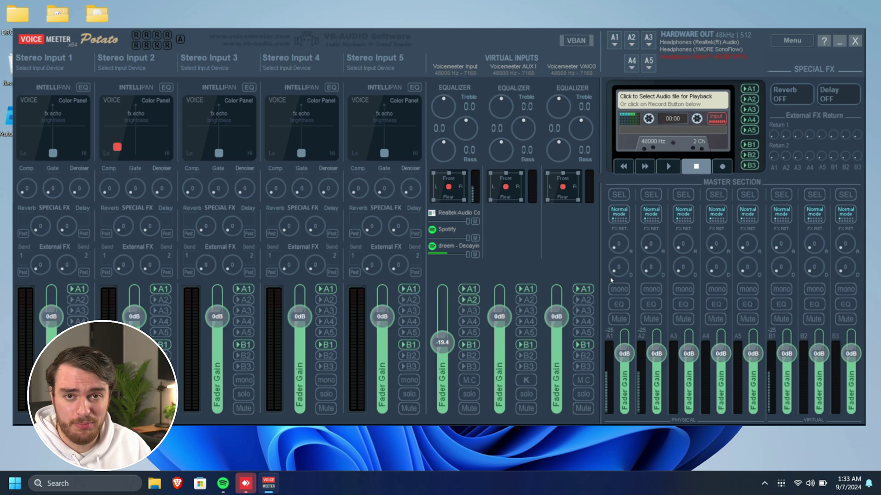
Step: Connect the HAVIT H630BT PRO headphones from the Quick Settings Bluetooth list, then close it
click(810, 483)
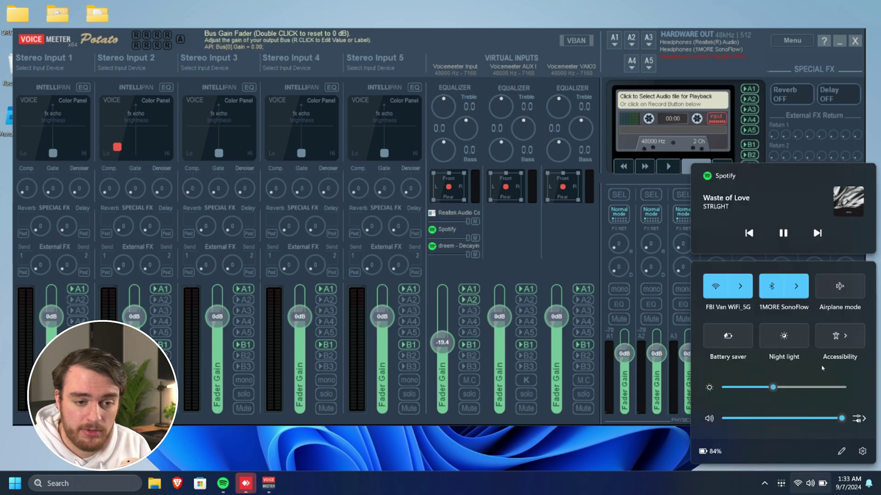
click(799, 285)
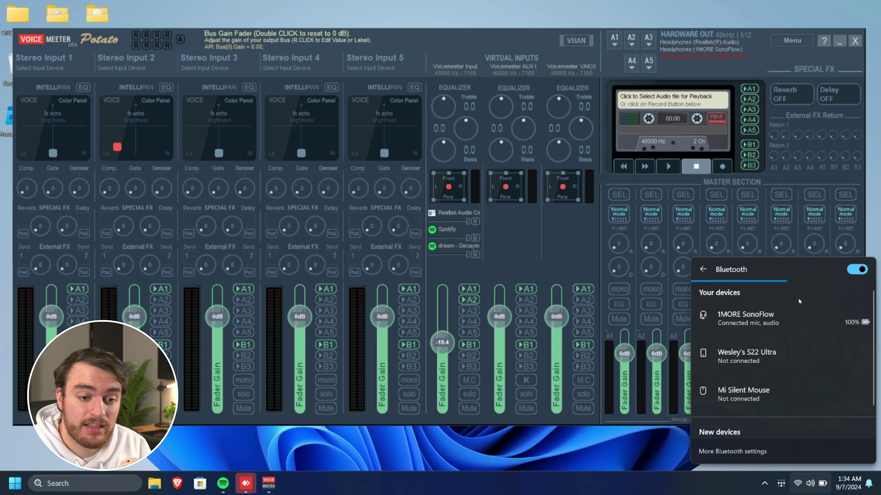
scroll(780, 367, down, 1)
click(796, 431)
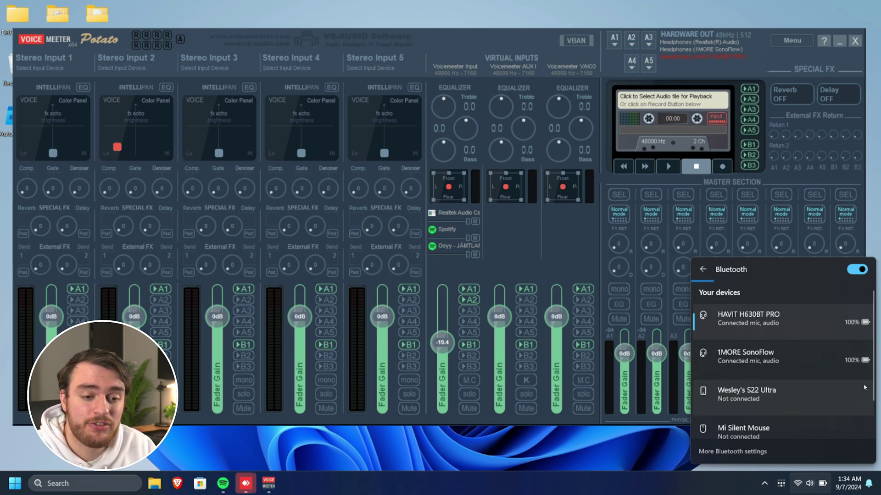
click(619, 454)
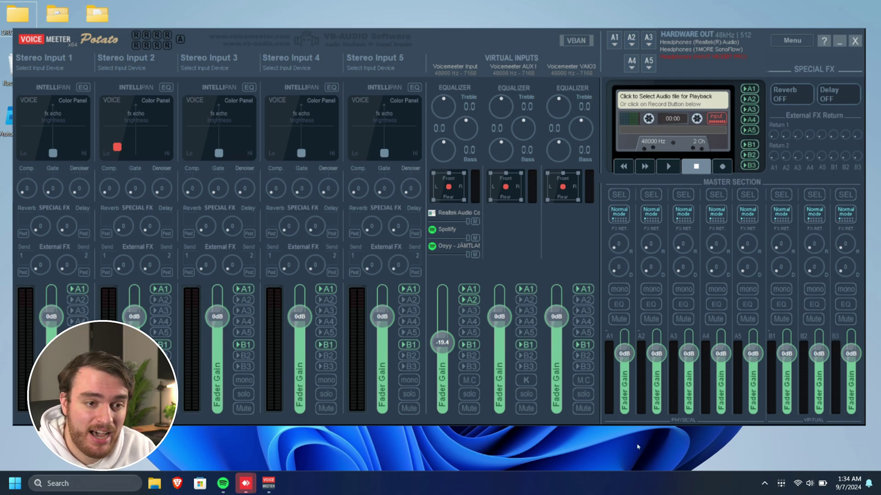
Step: Assign WDM Headphones (HAVIT H630BT PRO) to bus A3 and enable A3 on the Voicemeeter Input strip
click(648, 39)
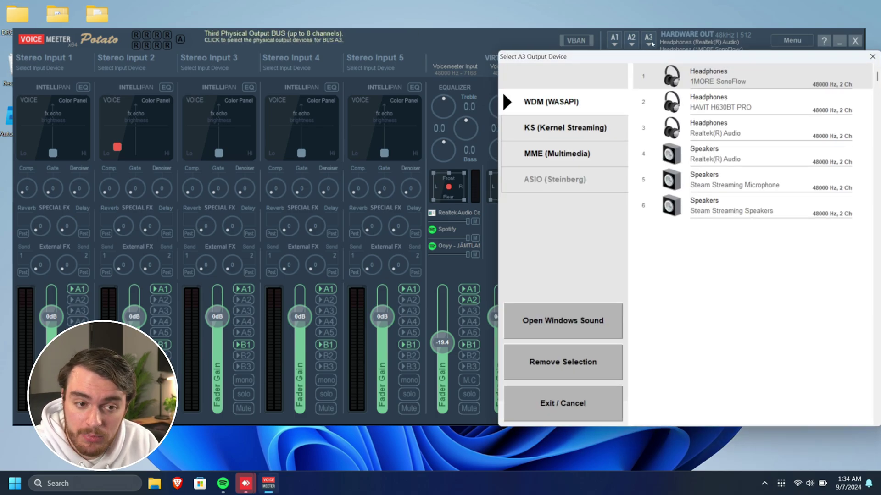
click(716, 109)
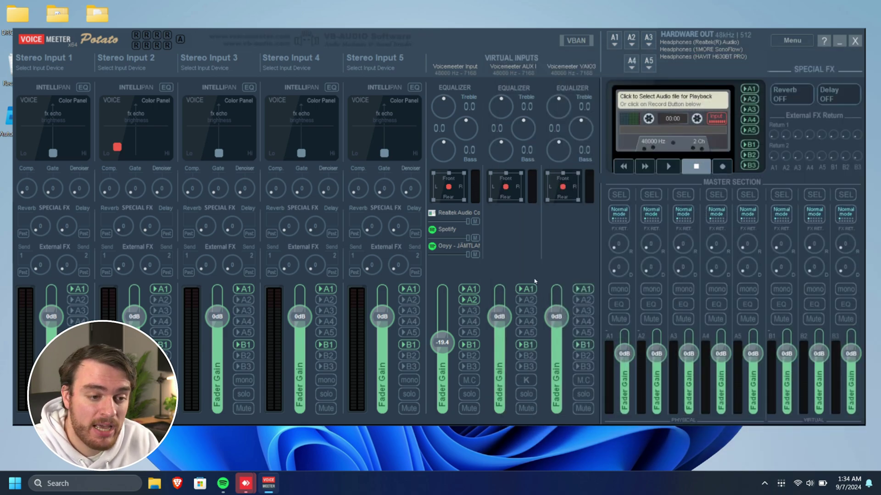
click(469, 311)
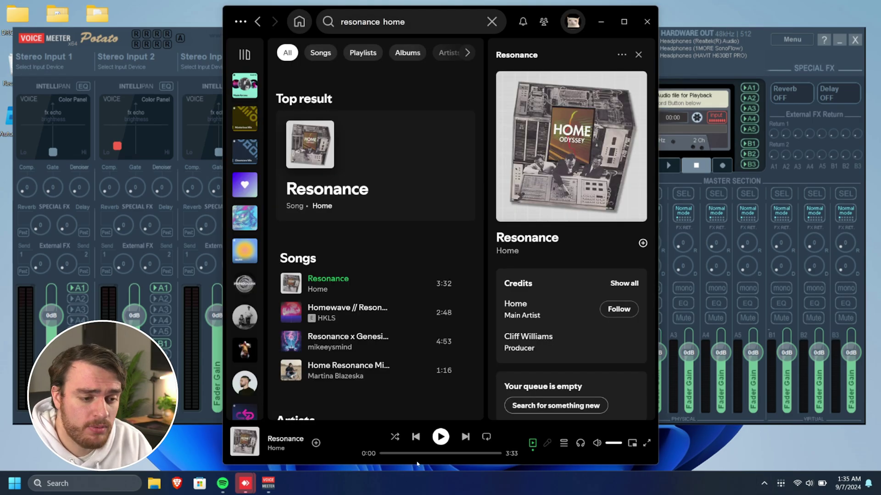
Step: Play Resonance in Spotify and set Voicemeeter Input as the Windows default output device
click(440, 436)
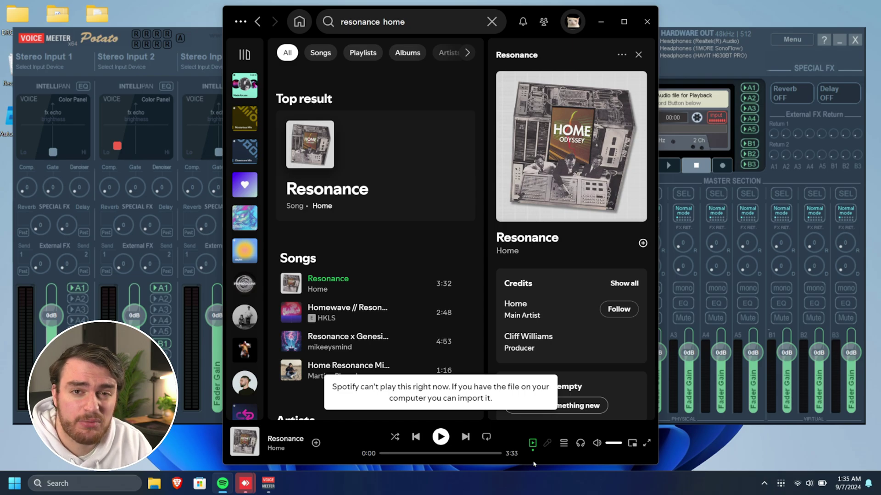
right_click(809, 483)
click(810, 454)
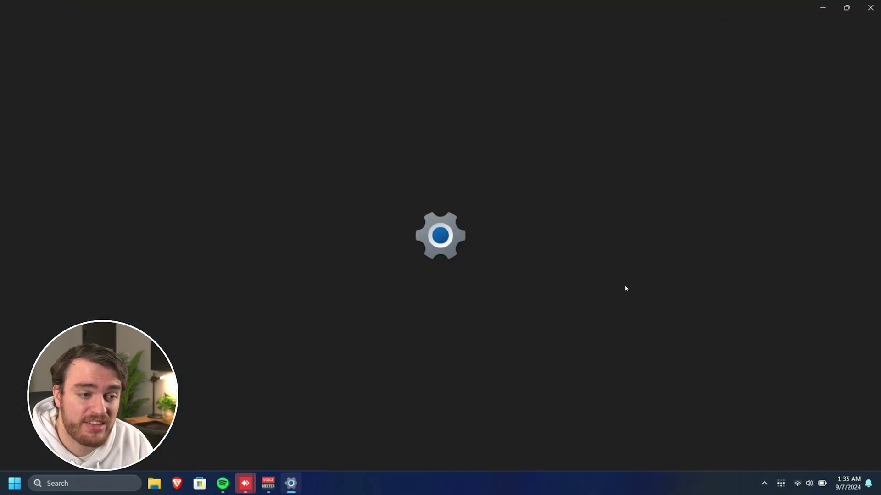
scroll(504, 280, down, 3)
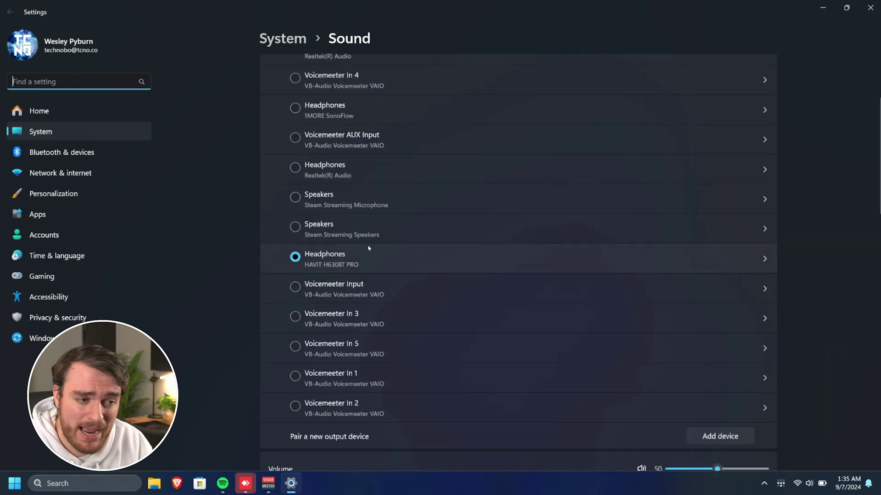
click(364, 285)
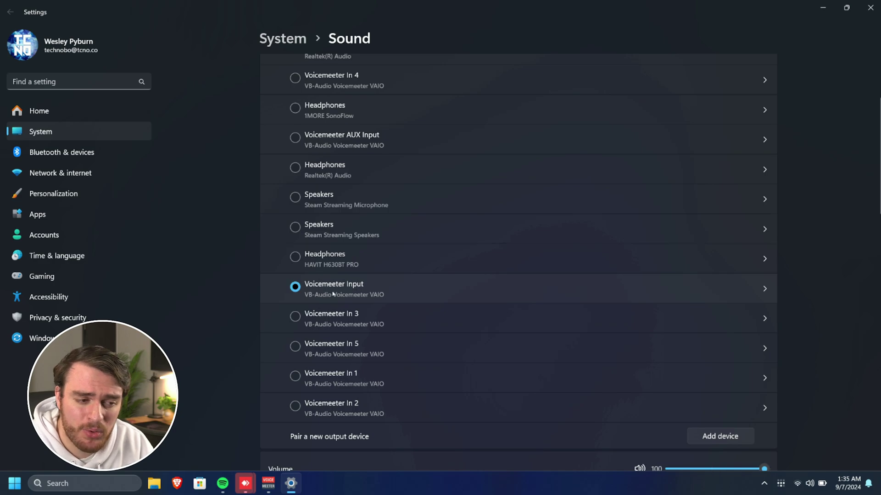
Step: Close Settings, hide Spotify's Now Playing panel, and bring the Voicemeeter mixer to the front
click(867, 10)
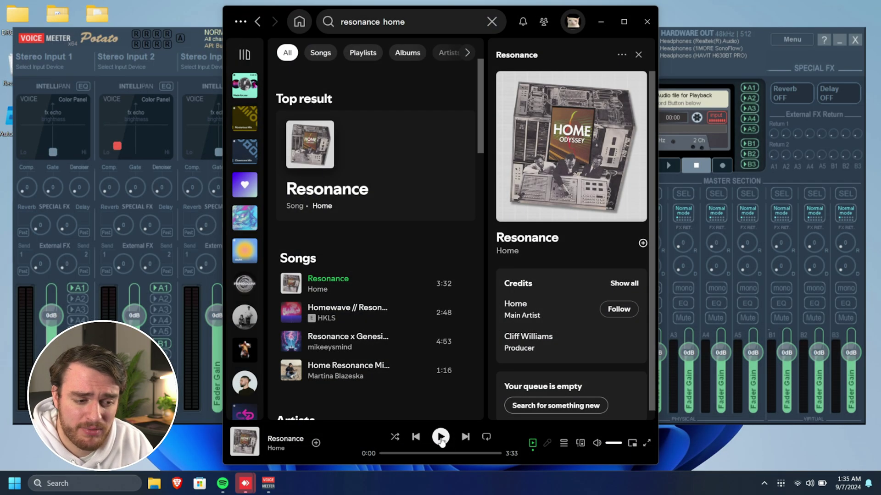
click(532, 443)
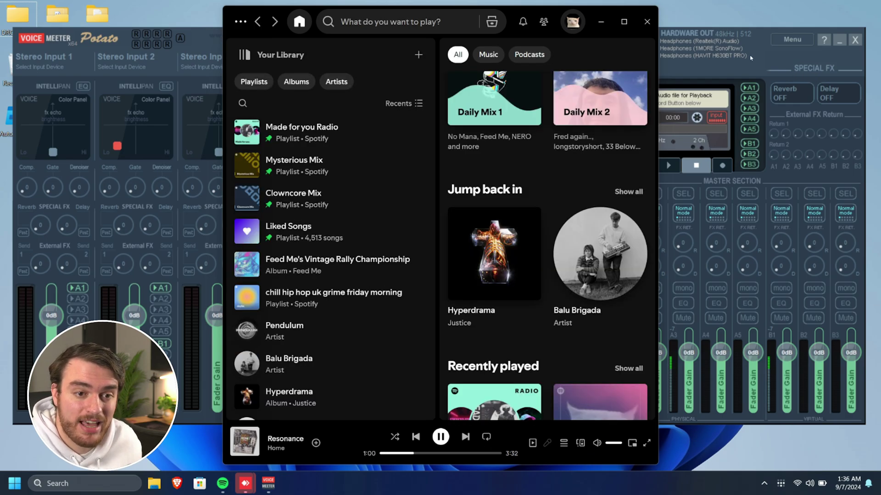
click(751, 57)
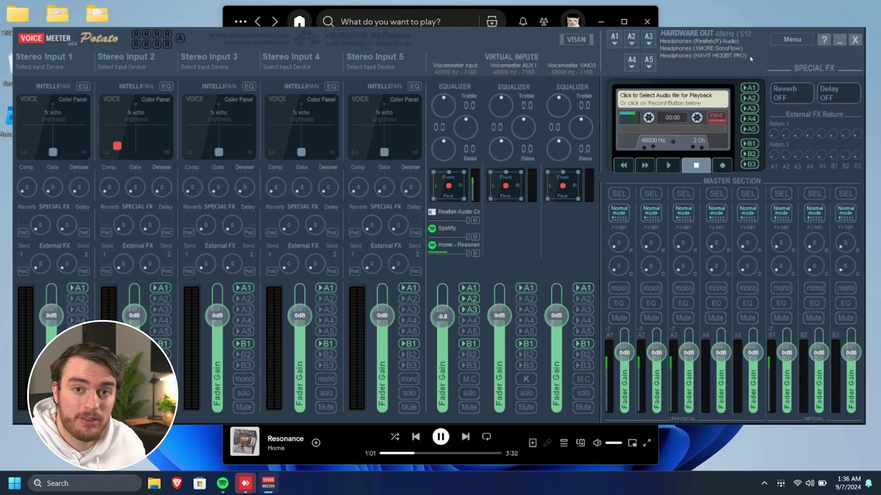